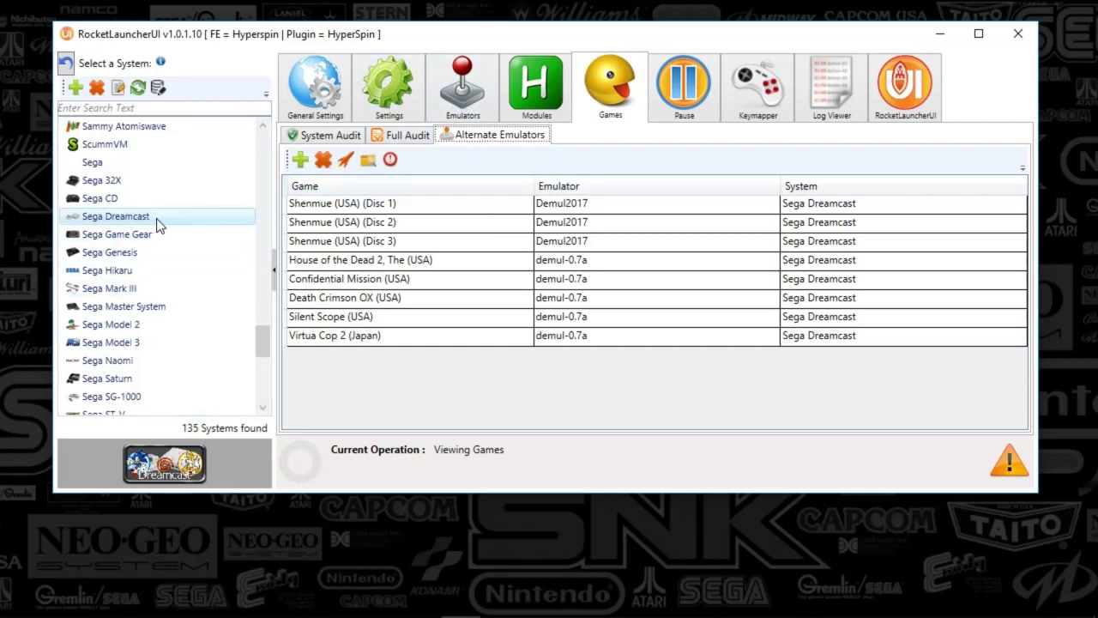
click(468, 93)
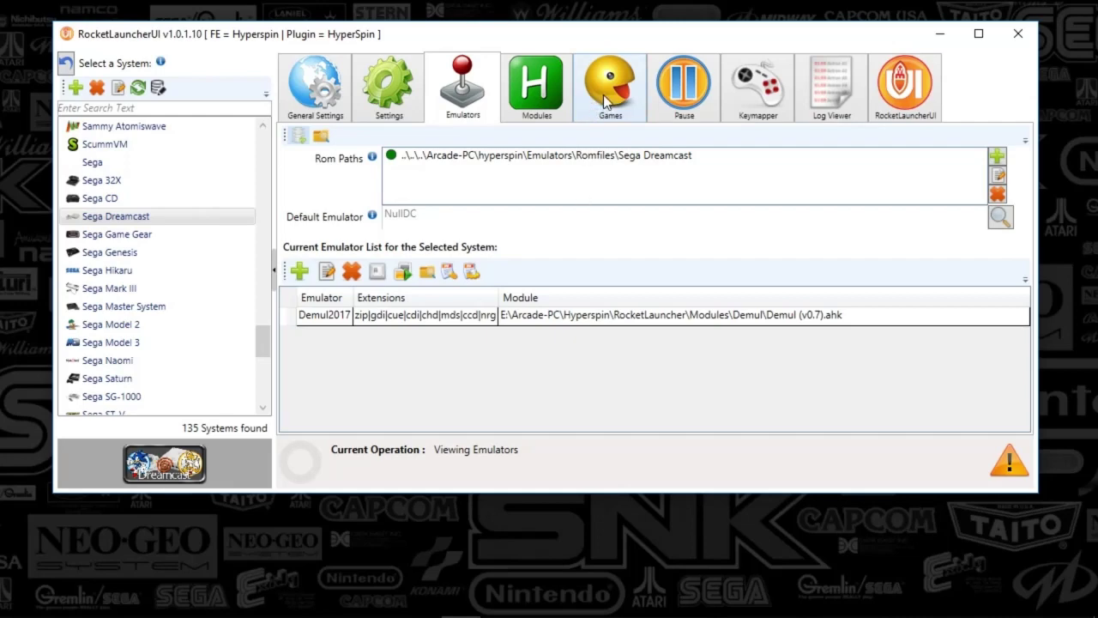
click(603, 95)
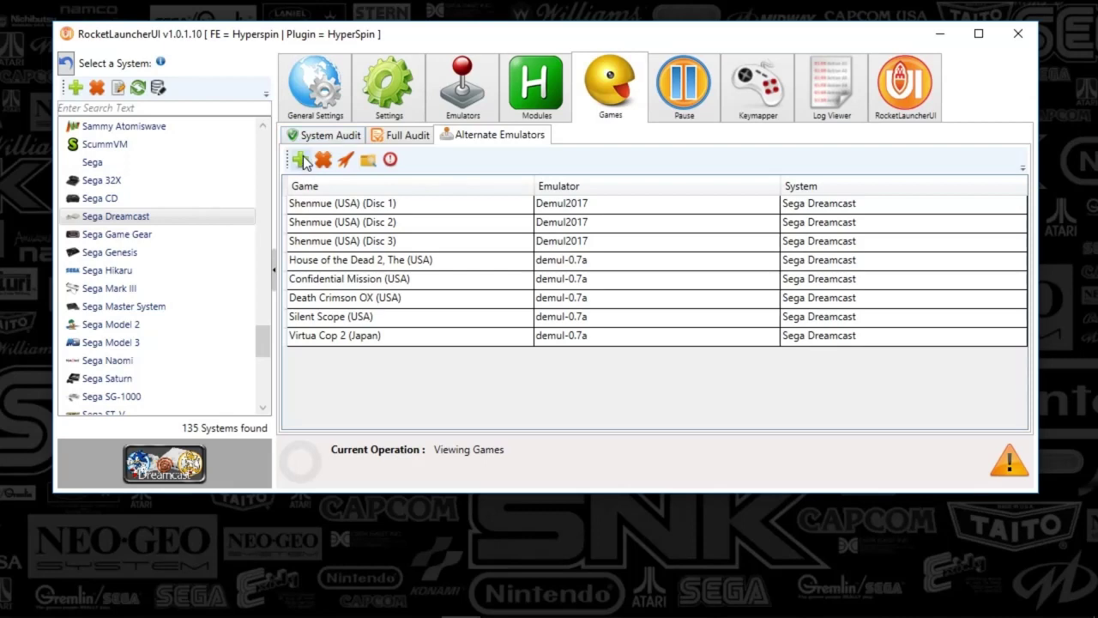
click(311, 139)
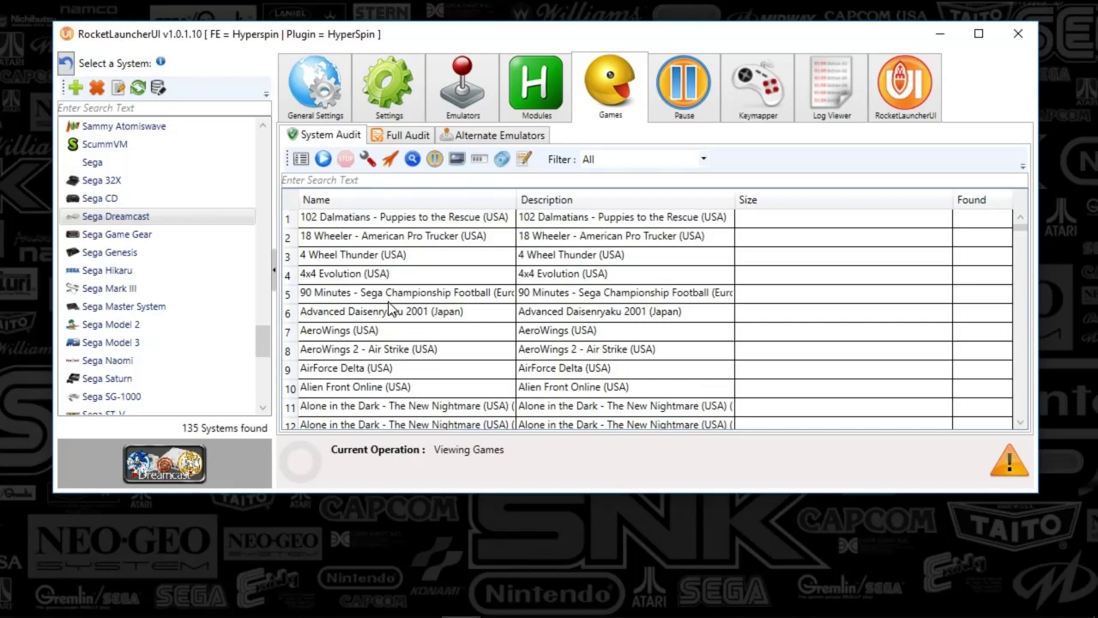
click(490, 138)
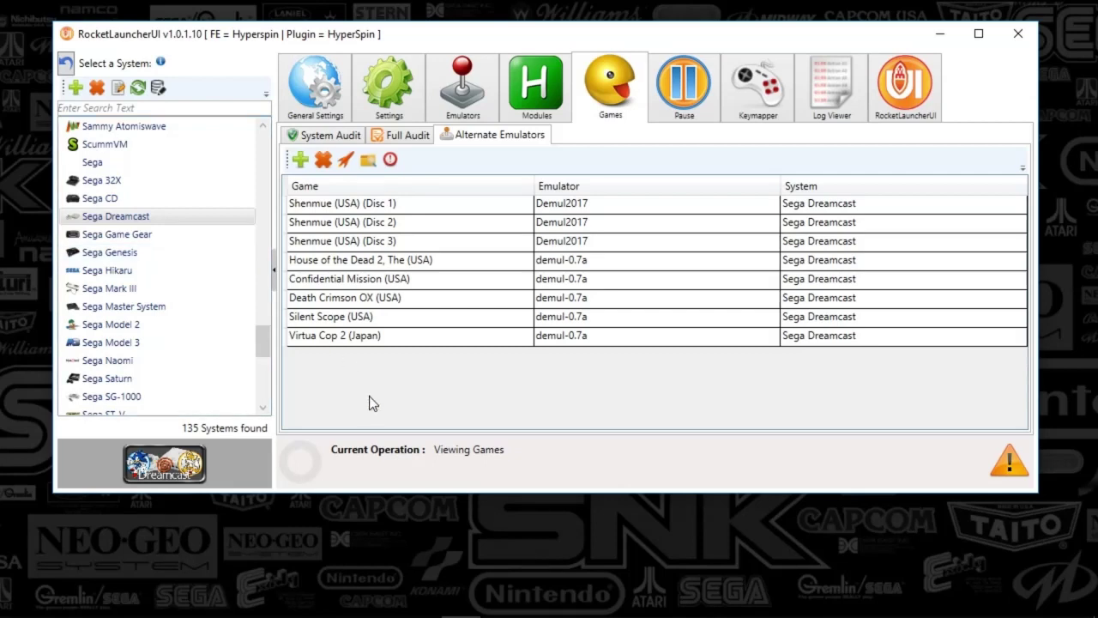
click(550, 113)
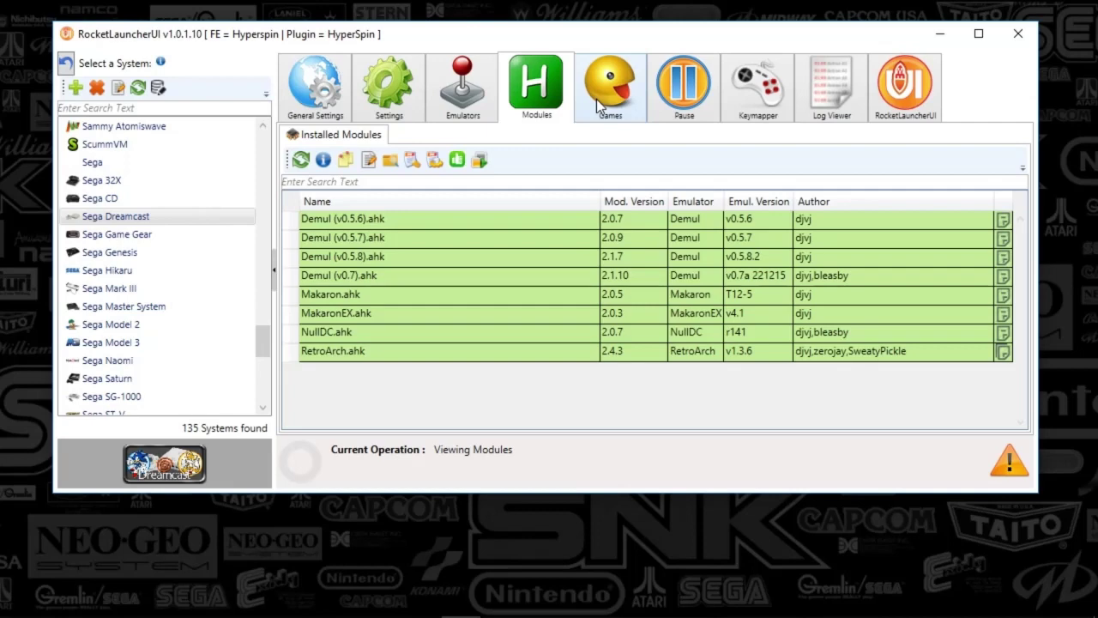
click(598, 103)
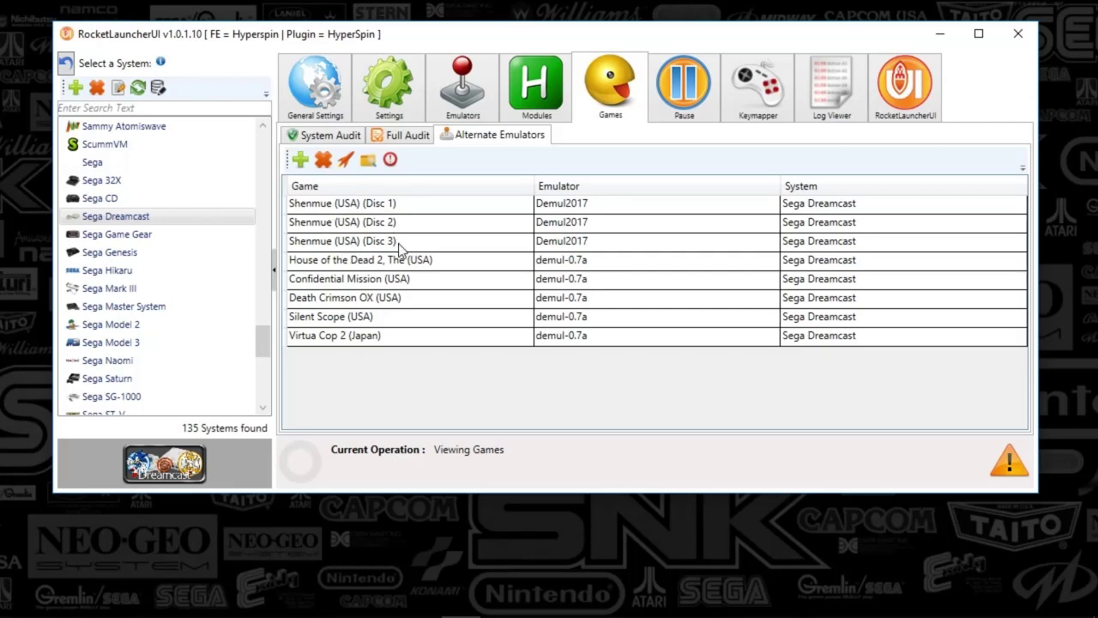
Start a new alternate-emulator entry and browse the Dreamcast game list without choosing a game.
click(295, 161)
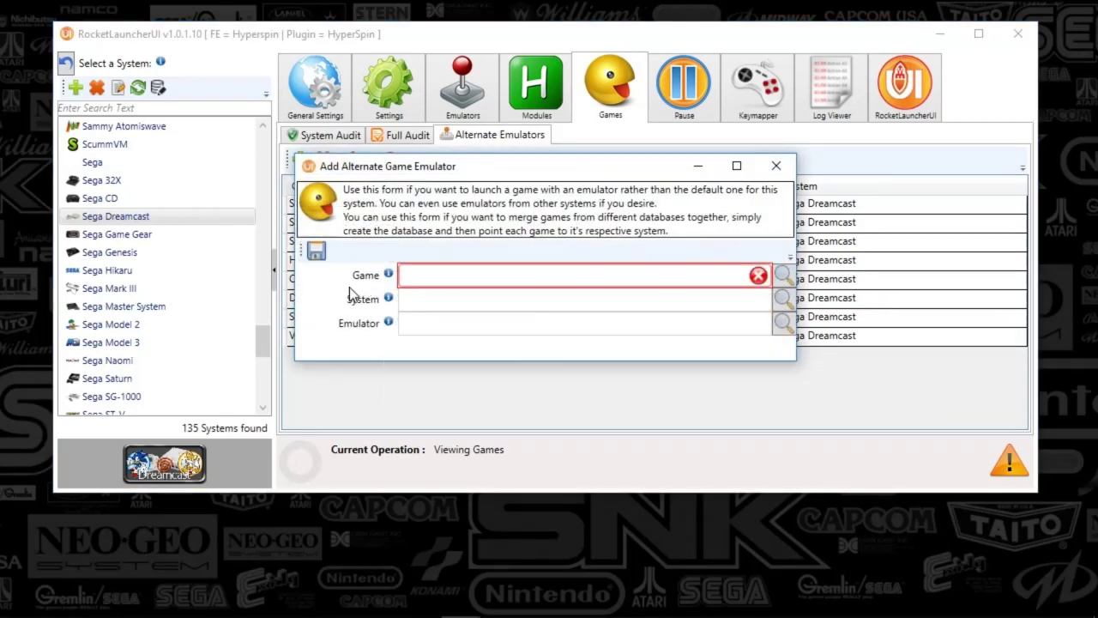
click(783, 276)
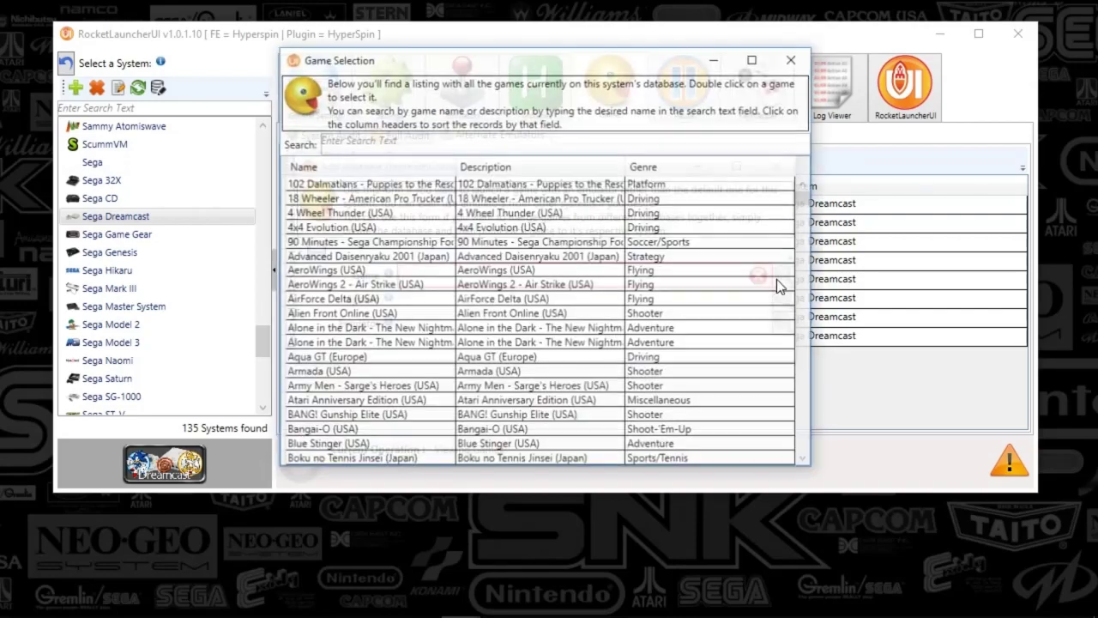
drag(808, 194, 806, 230)
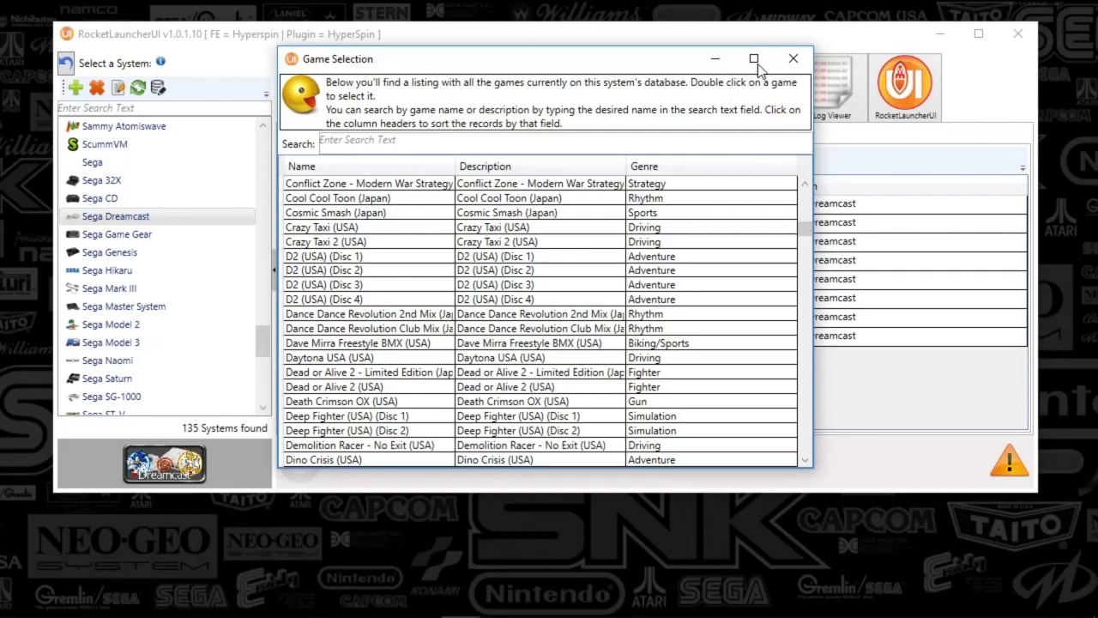
click(796, 56)
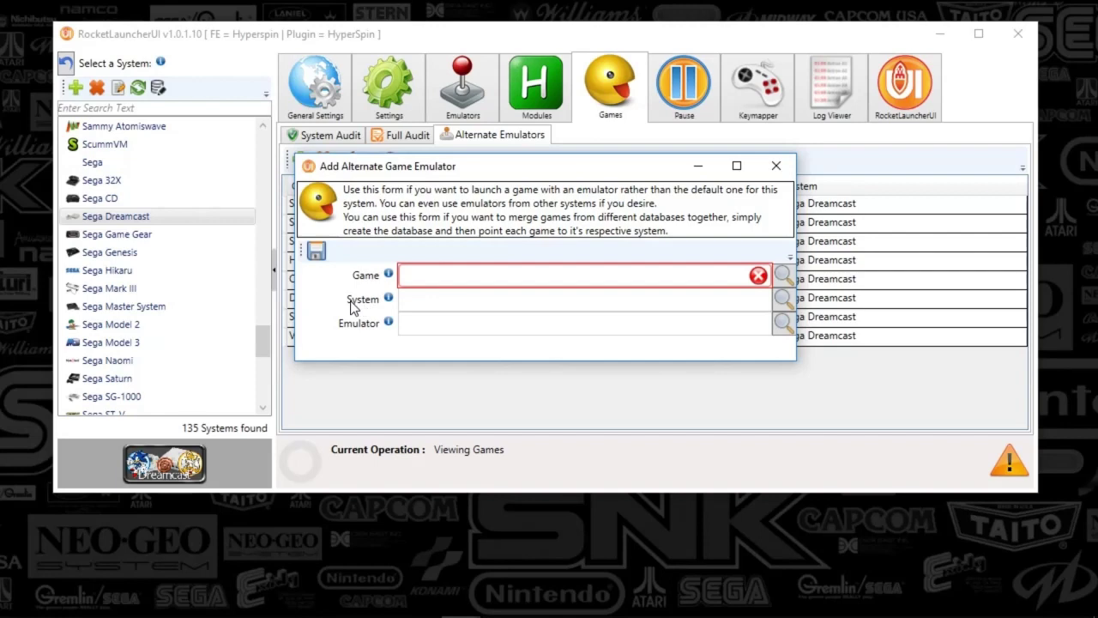
Browse the available systems list and close it without choosing a system.
mouse_move(386, 301)
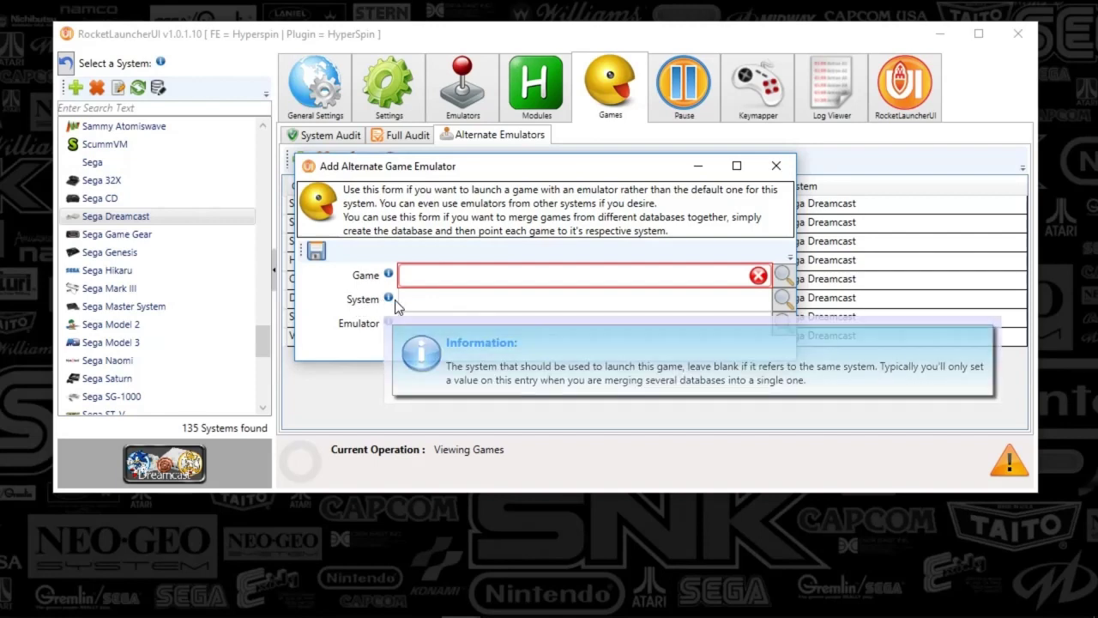
click(783, 299)
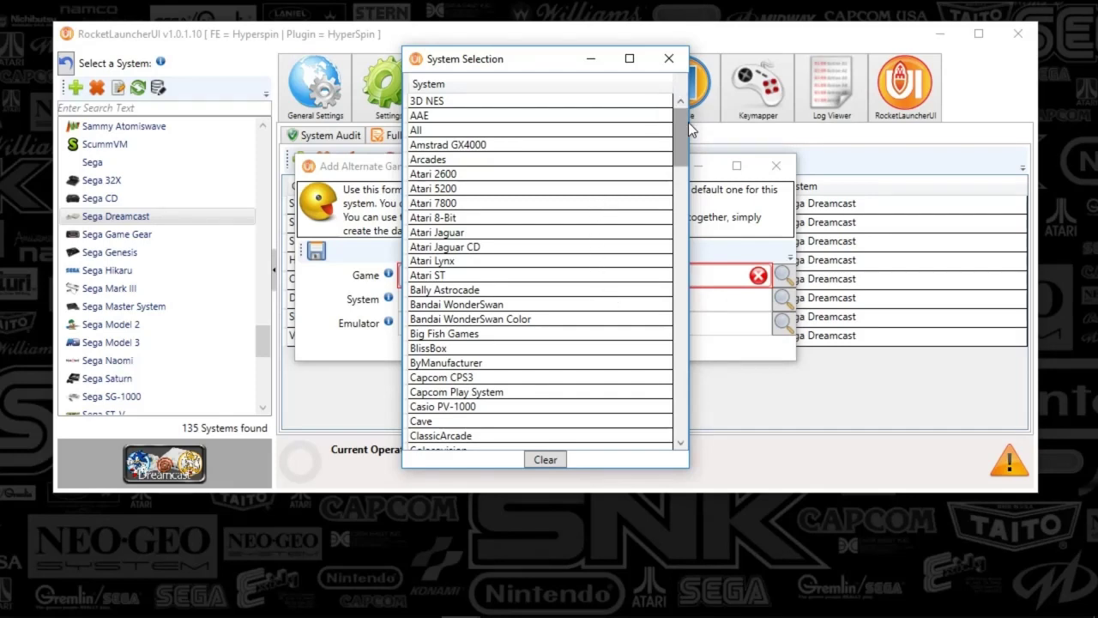
drag(684, 124, 668, 331)
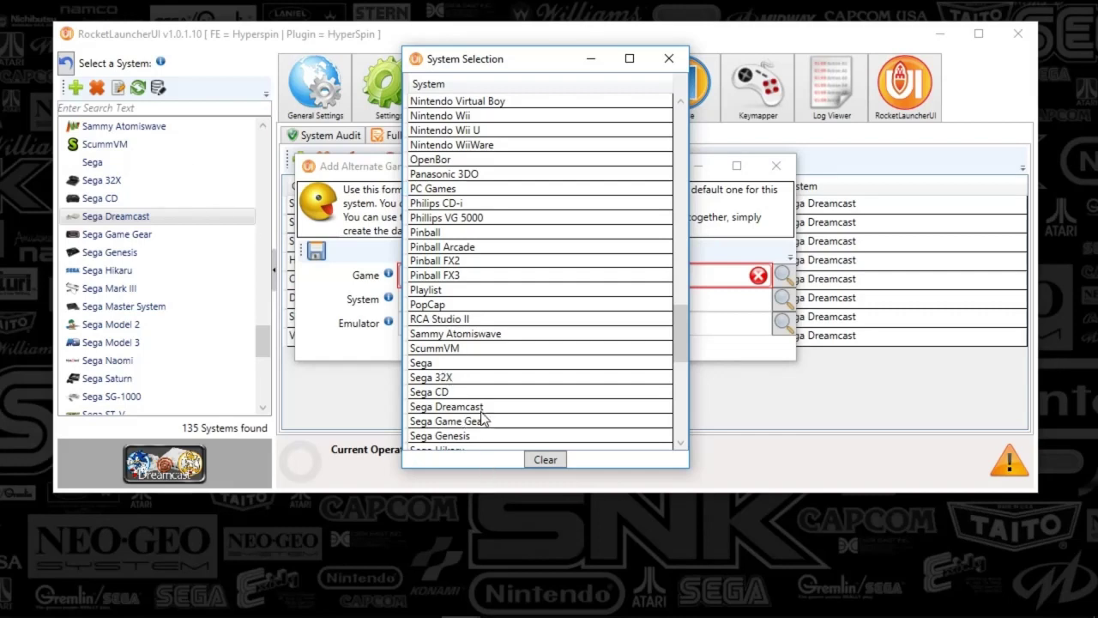
click(666, 62)
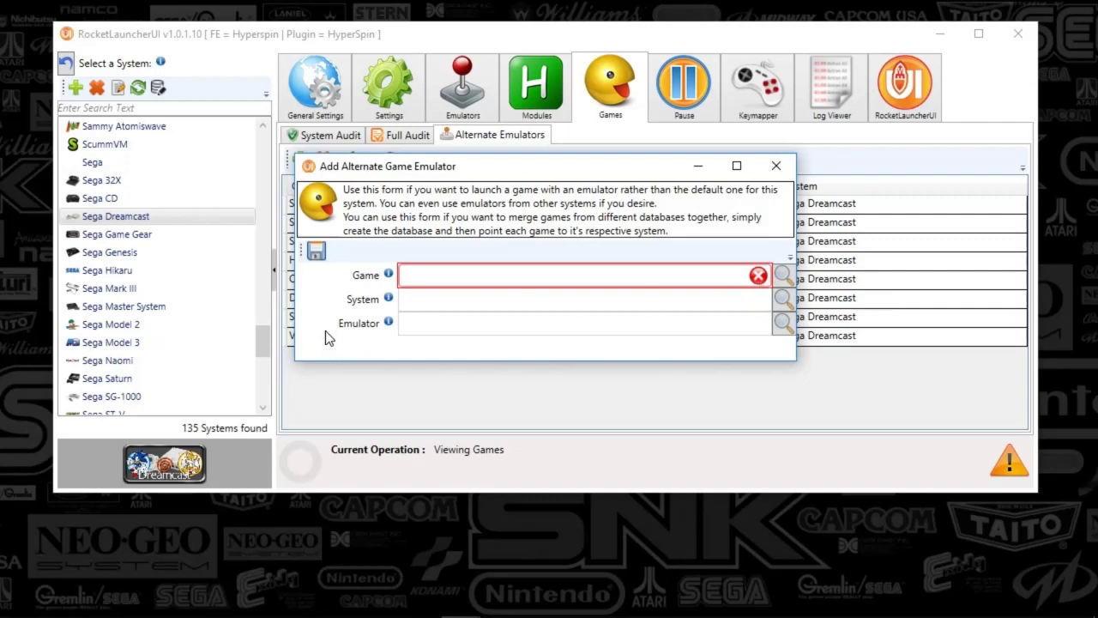
Browse the emulator list without picking one, then discard the unsaved Add Alternate Game Emulator form.
click(782, 321)
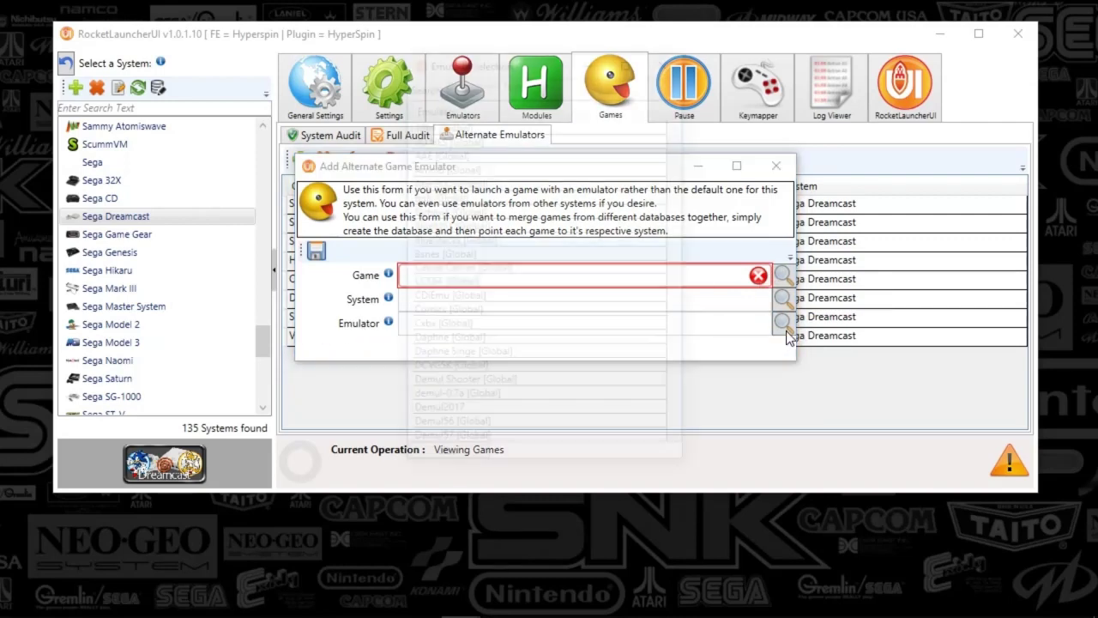
drag(684, 144, 702, 298)
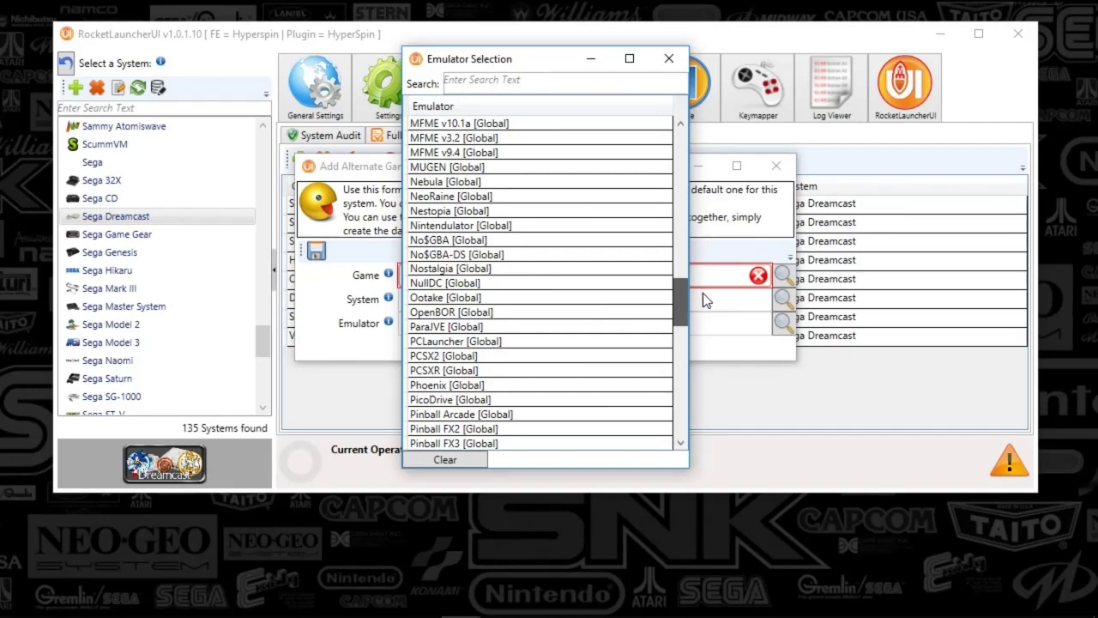
drag(703, 292, 700, 313)
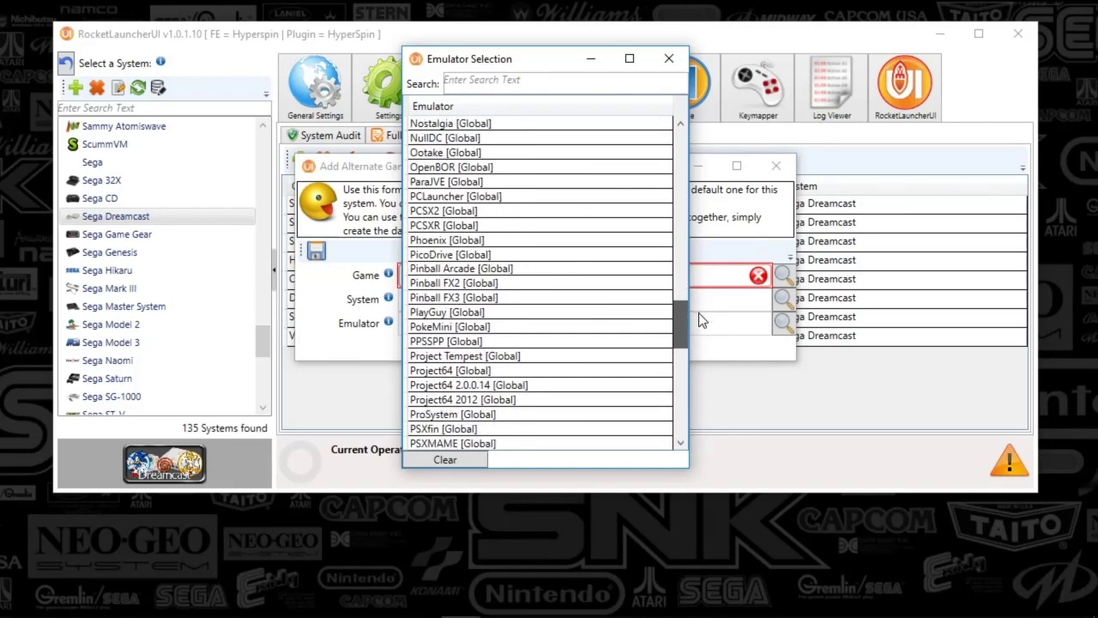
click(669, 60)
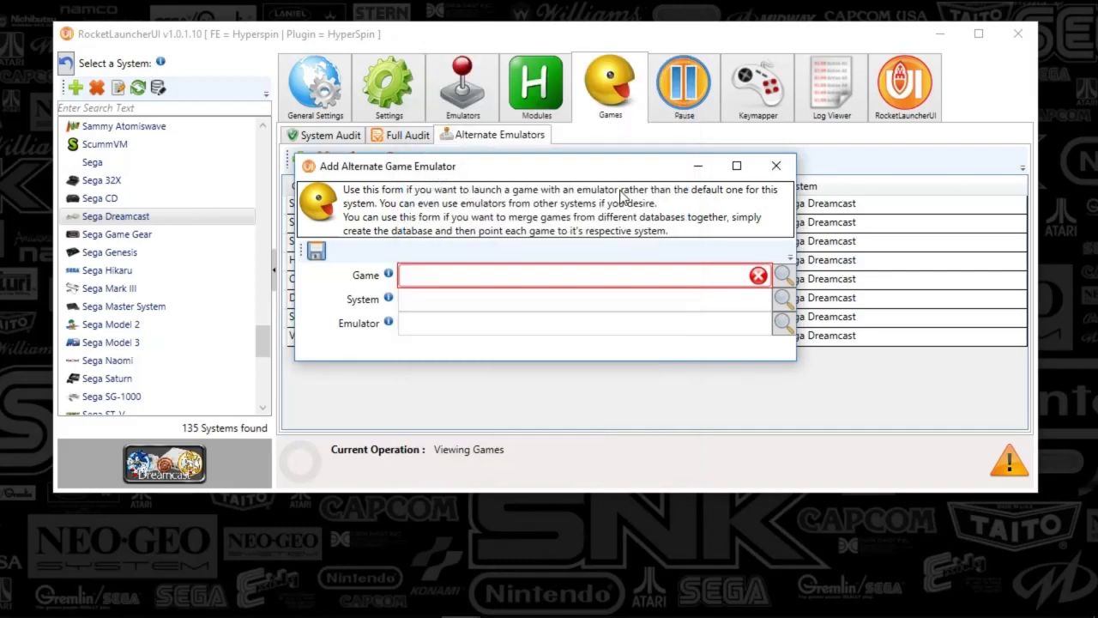
click(776, 166)
click(607, 375)
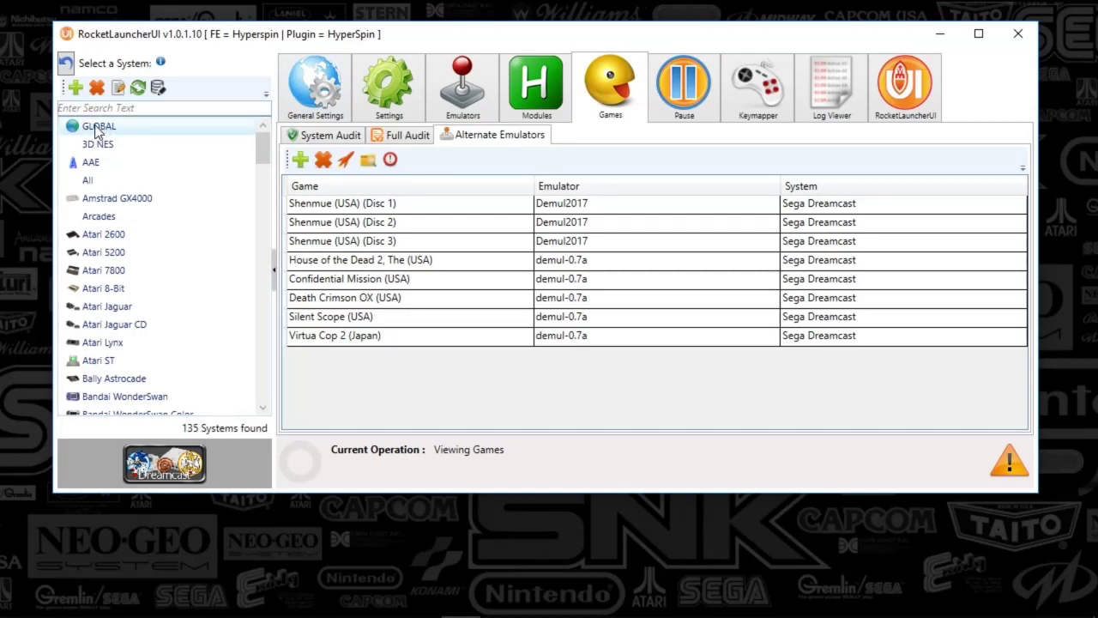
click(463, 93)
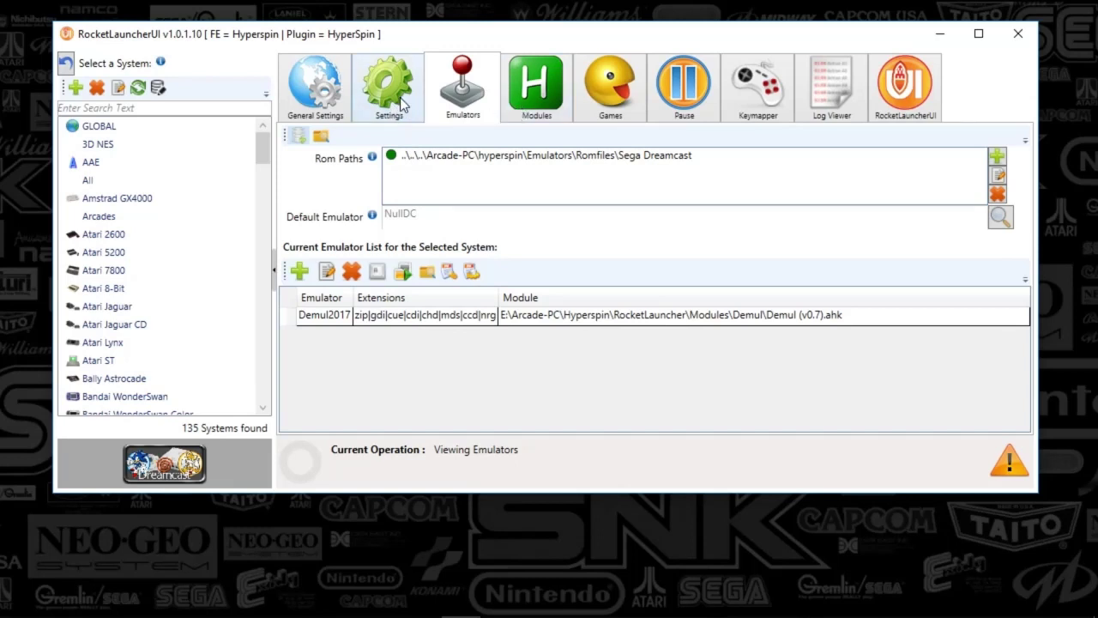
click(144, 127)
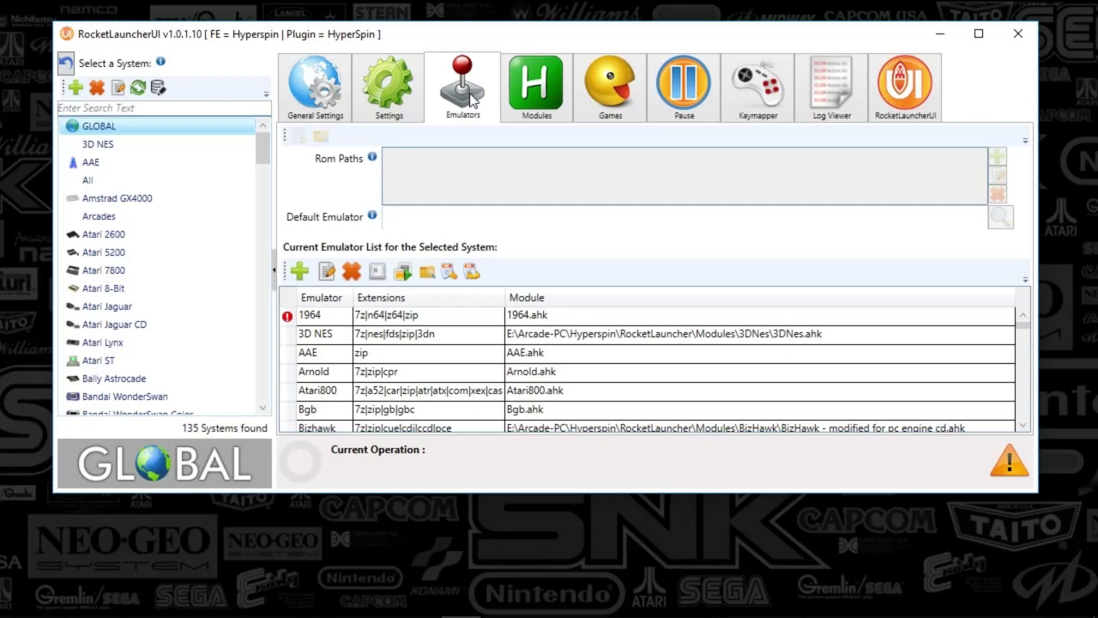
scroll(527, 350, down, 1)
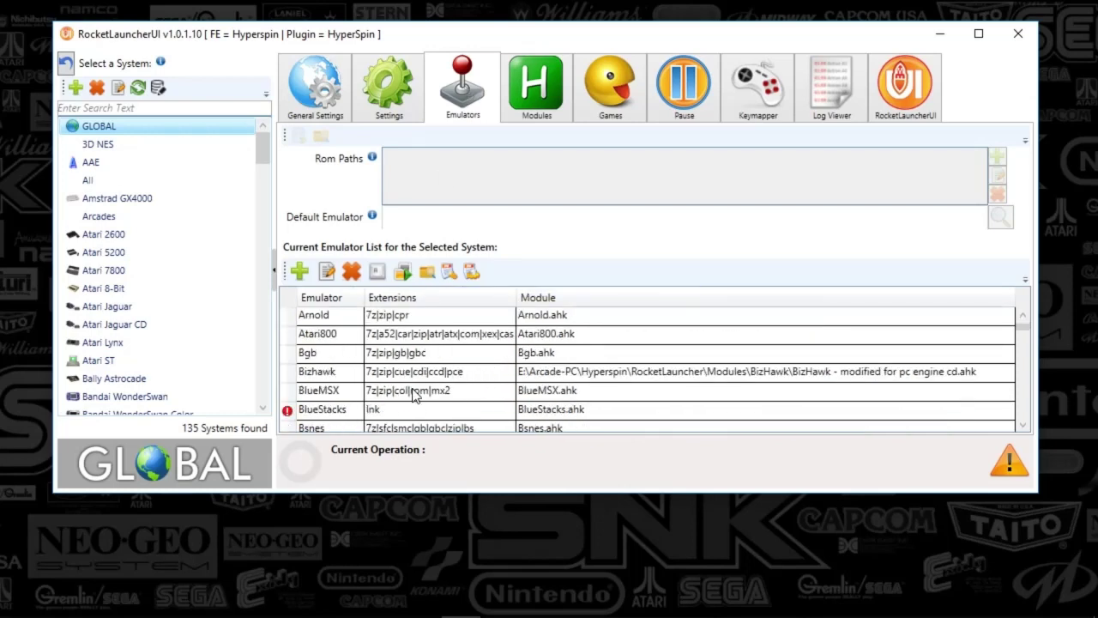
mouse_move(264, 161)
mouse_down()
mouse_move(274, 338)
mouse_move(258, 336)
mouse_up()
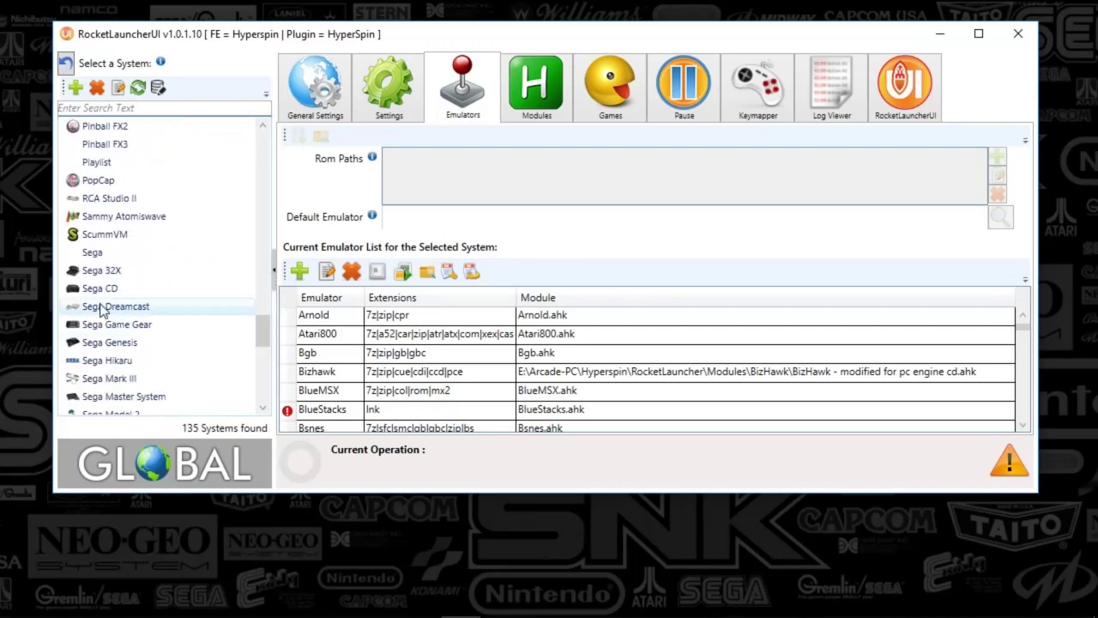
click(225, 306)
click(592, 85)
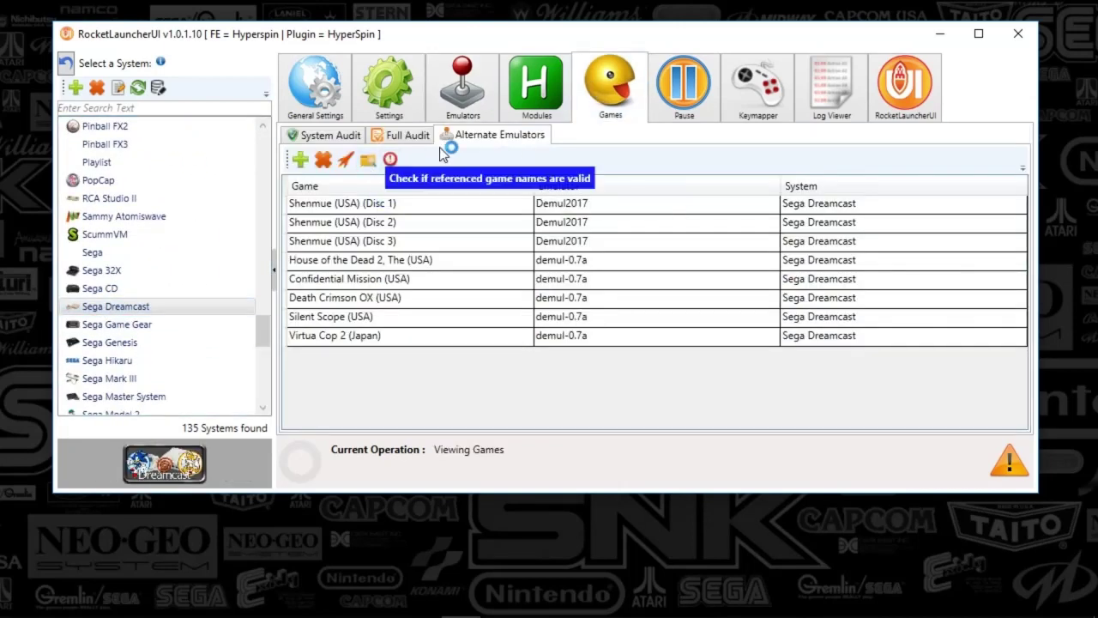
double_click(743, 211)
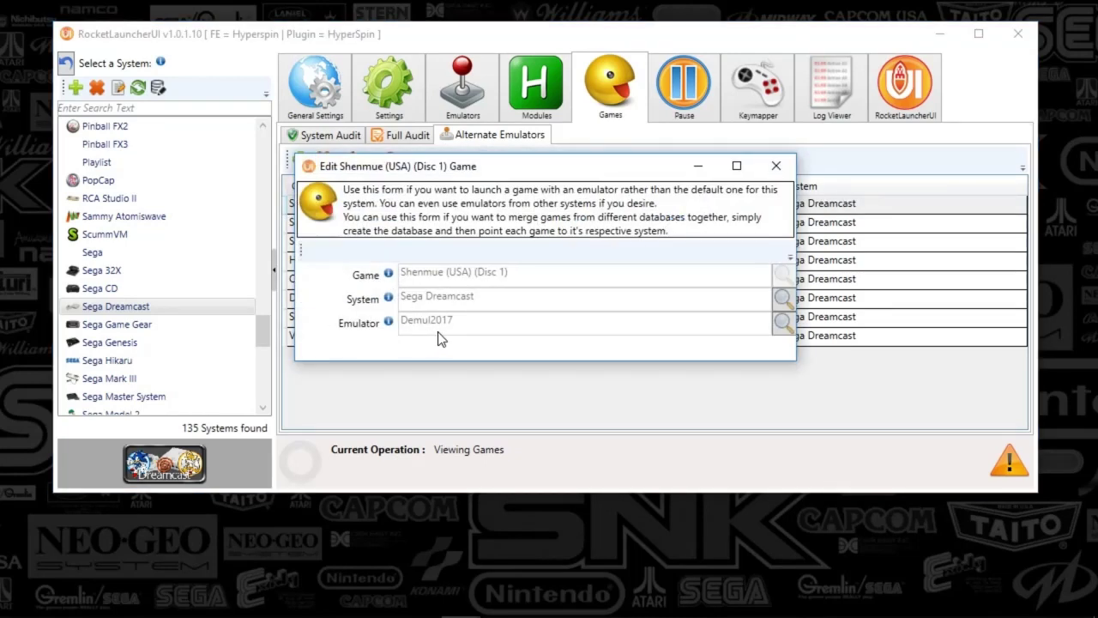
click(776, 166)
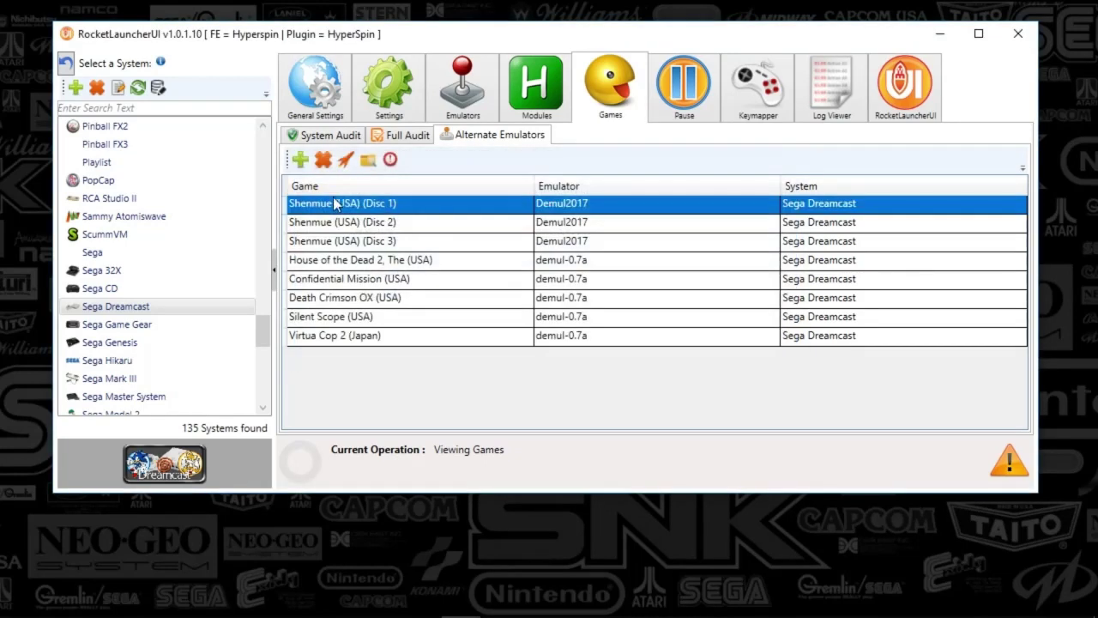
click(300, 160)
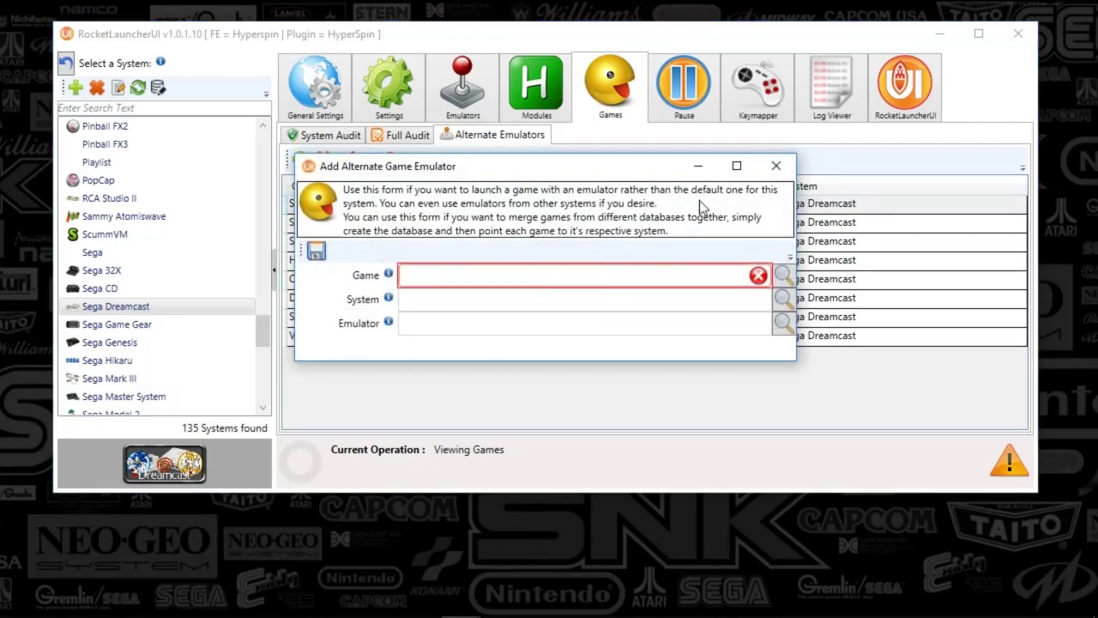
click(776, 166)
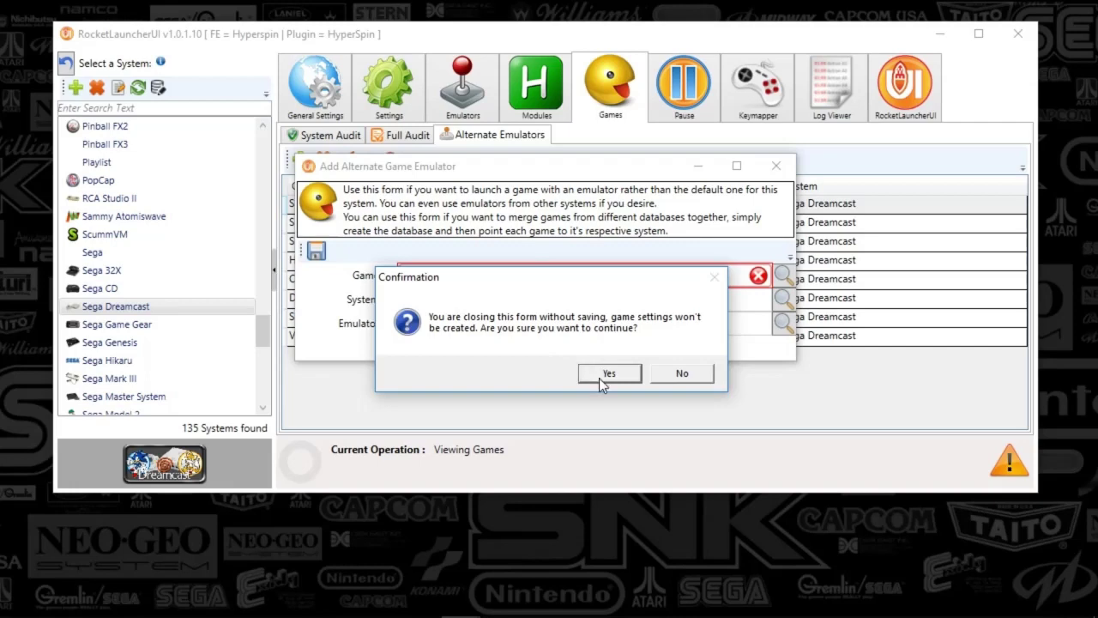
click(605, 376)
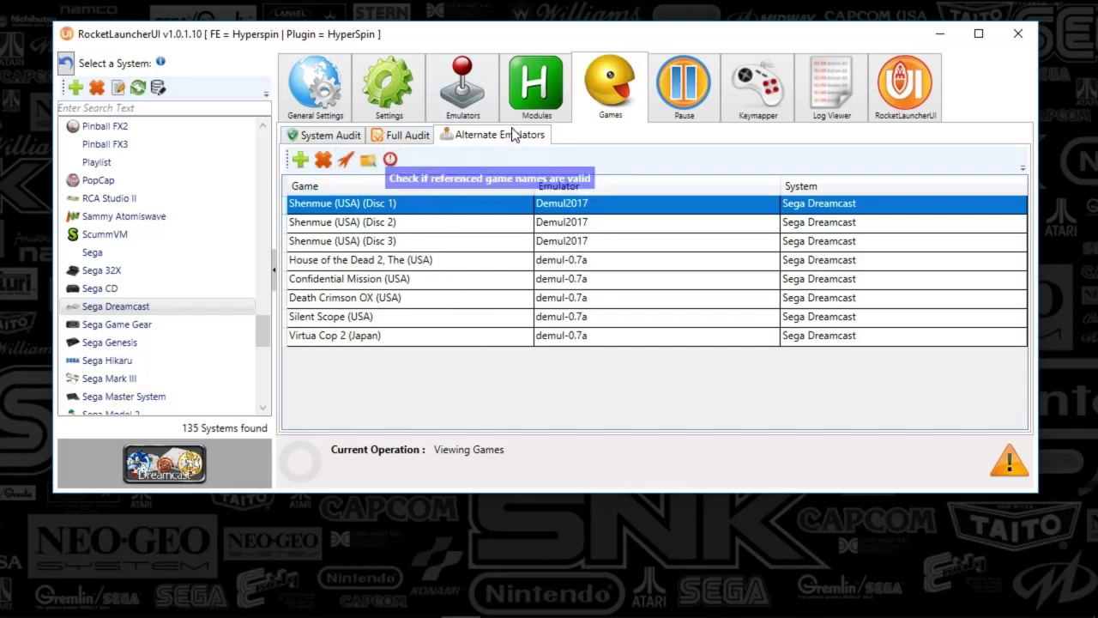
List all Sega Dreamcast games in System Audit and audit them, finding 347 of 348 roms.
click(324, 137)
click(301, 160)
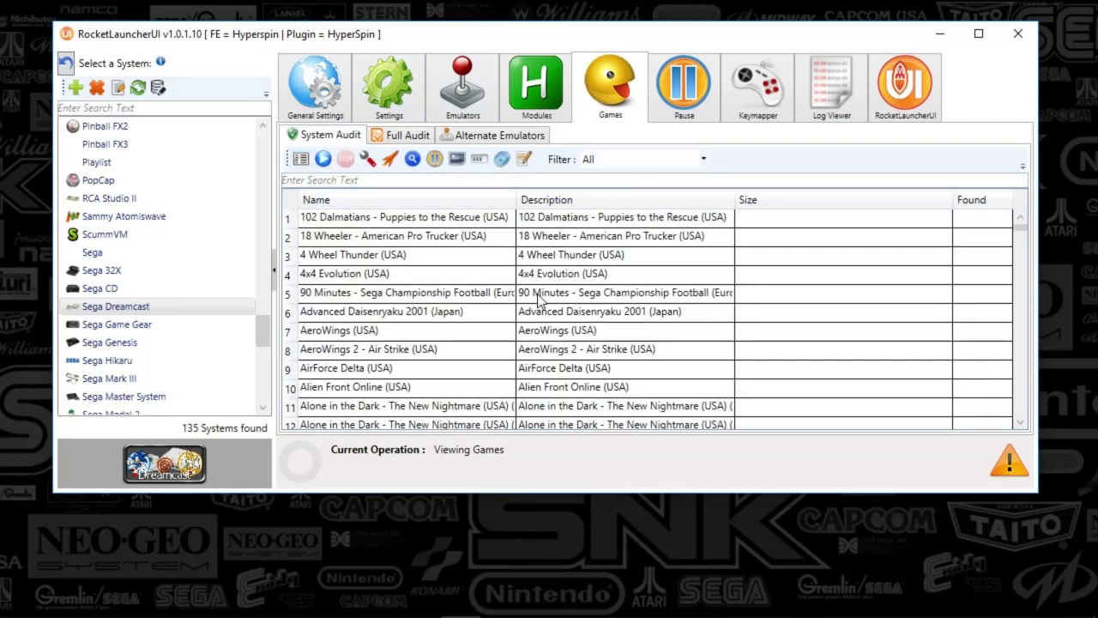
click(323, 160)
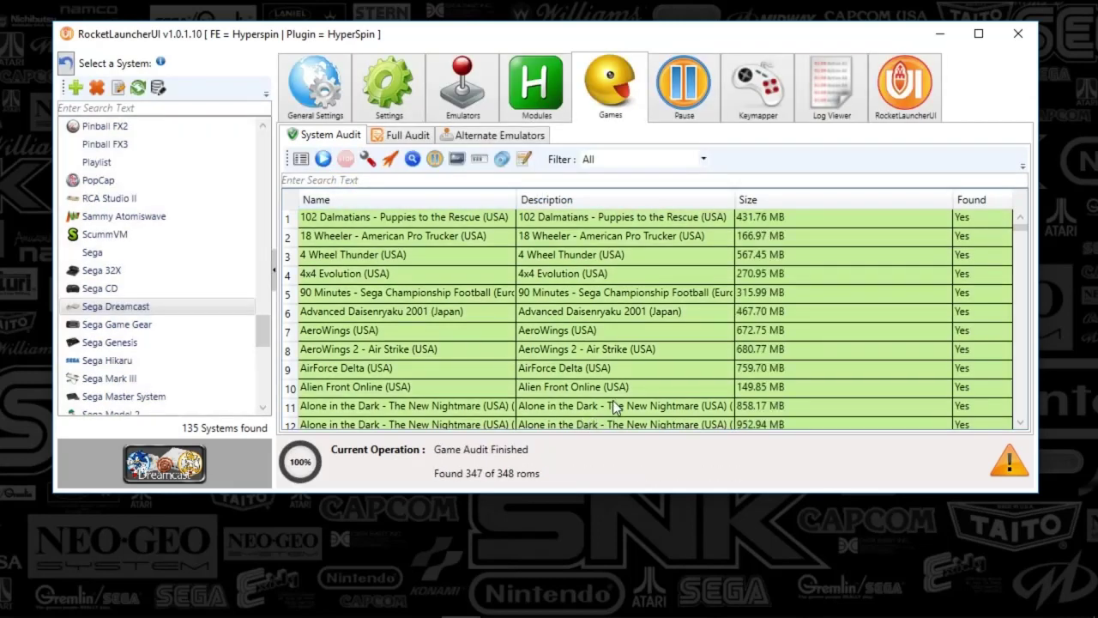